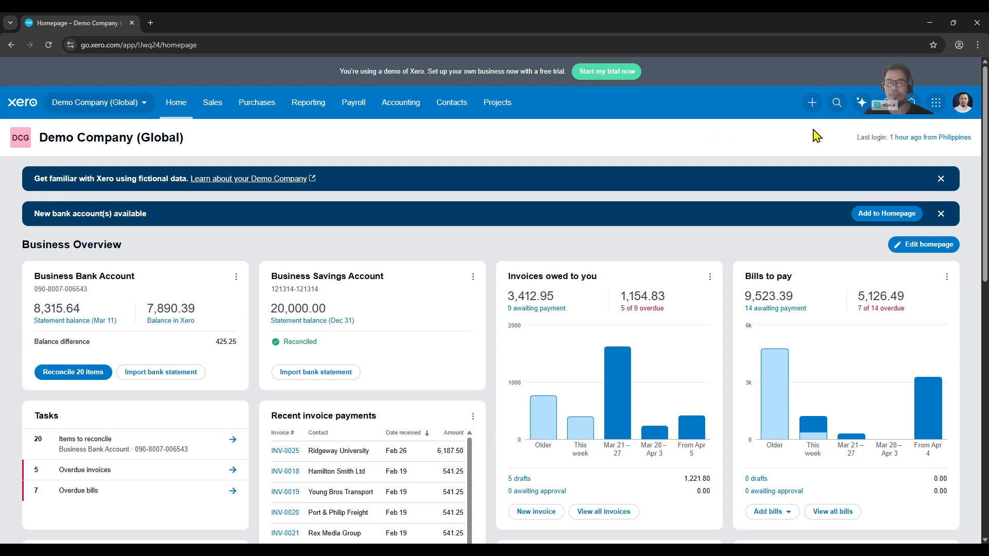
click(812, 103)
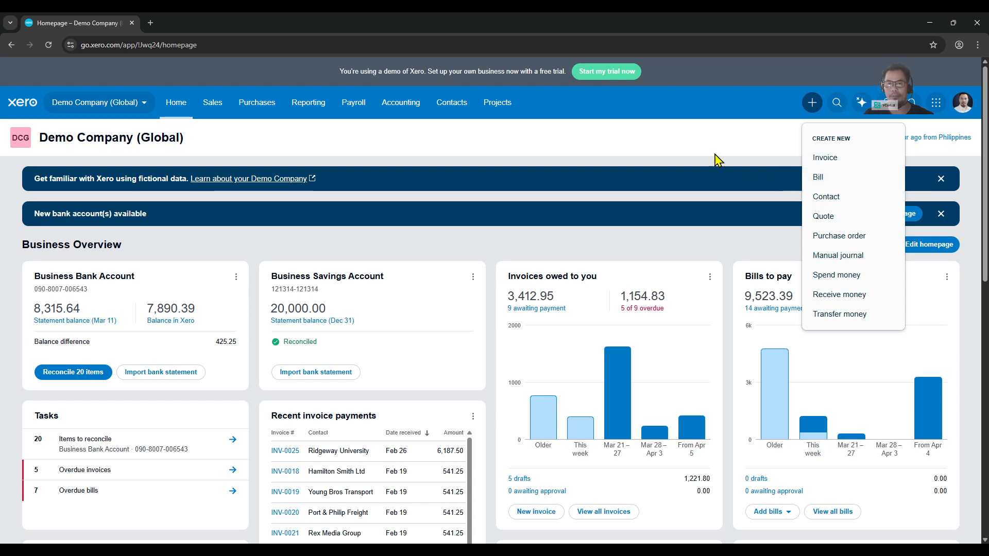
click(675, 144)
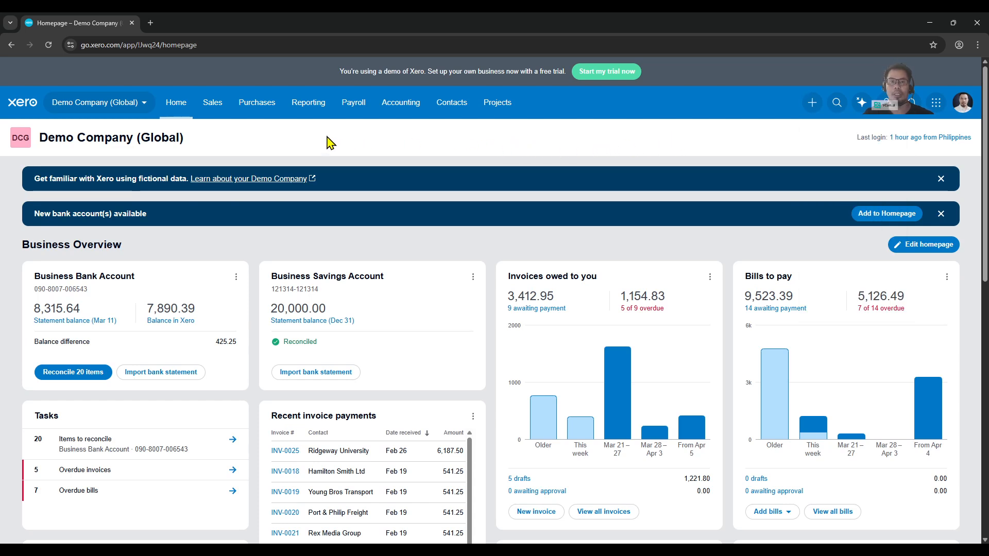
Step: Open the purchase bills and look through the Draft, Awaiting approval, Awaiting payment, Paid, Repeating and All lists
click(266, 109)
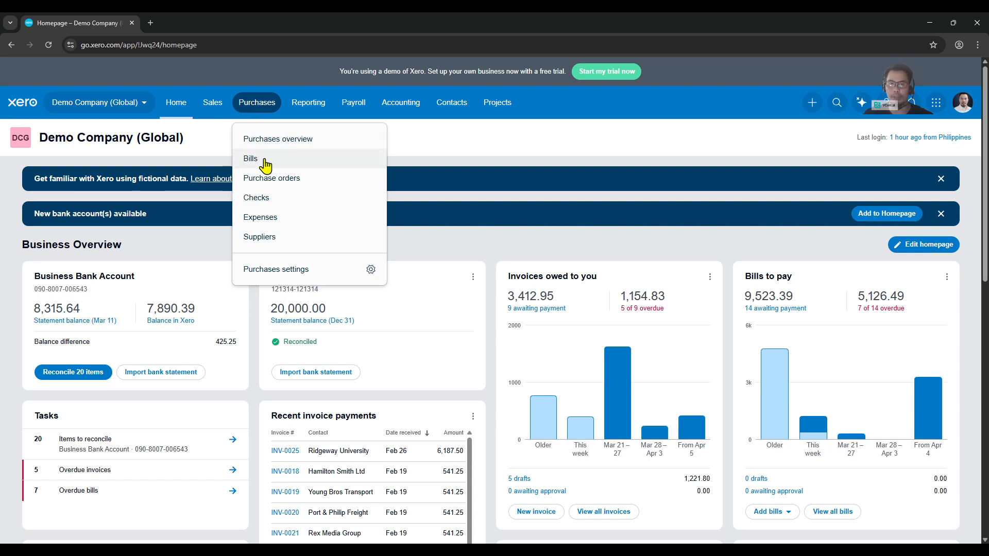
click(291, 166)
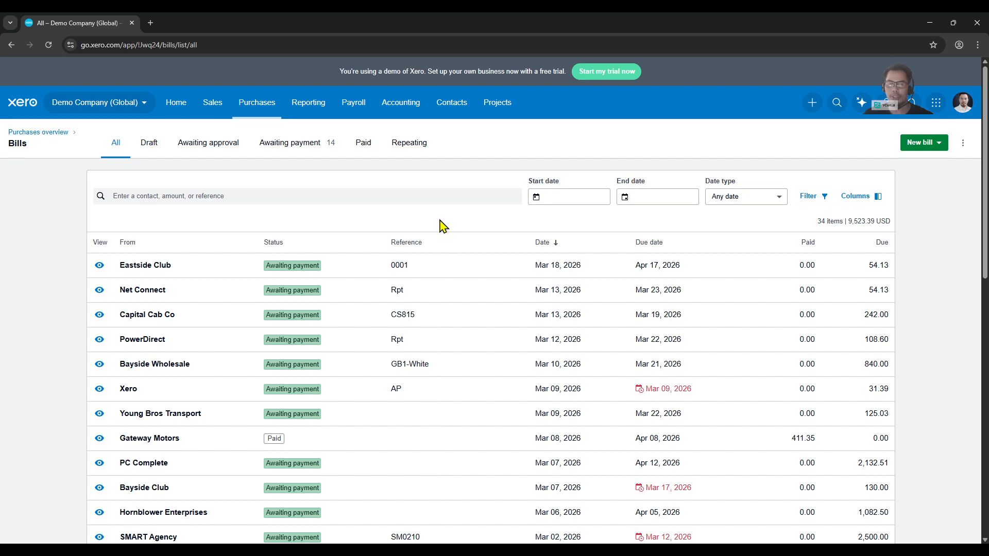
click(150, 155)
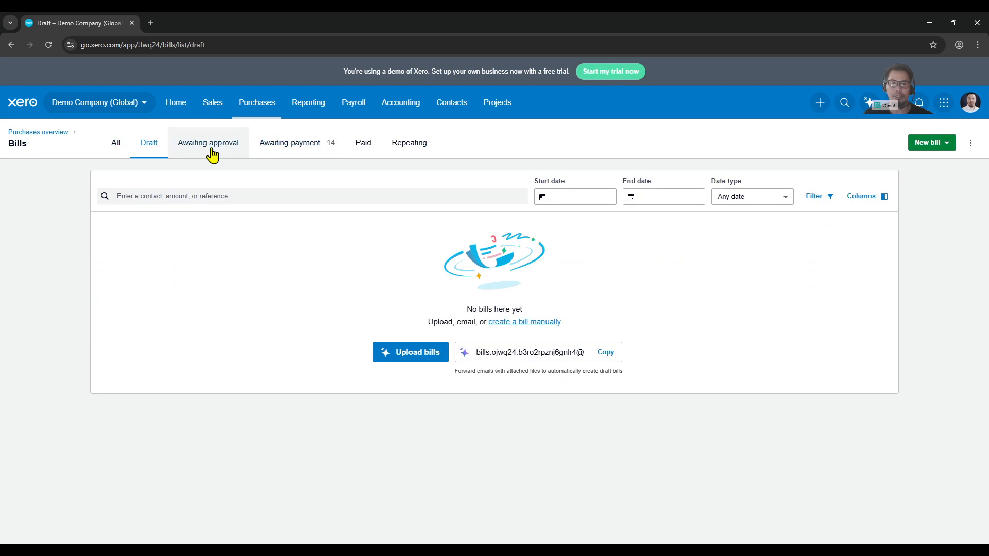
click(212, 155)
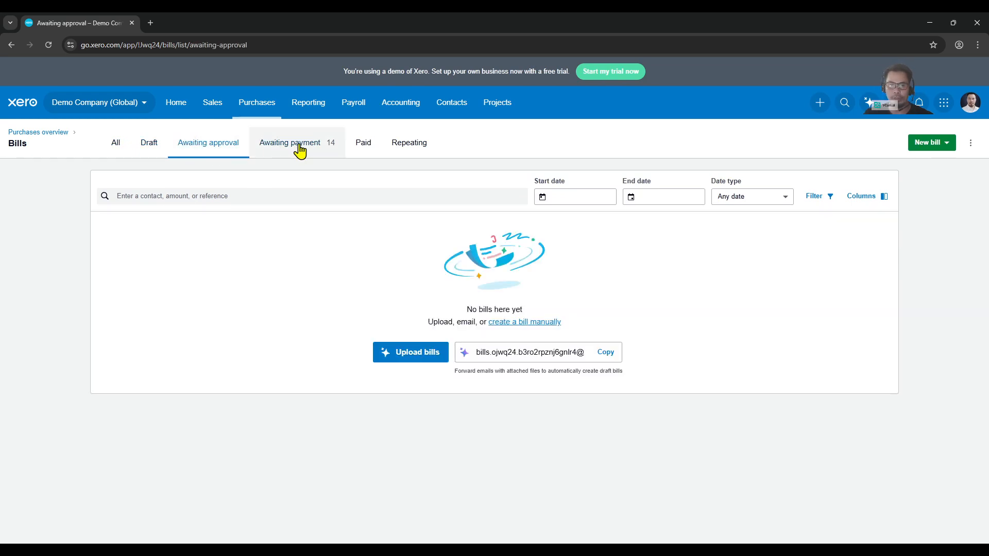
click(300, 151)
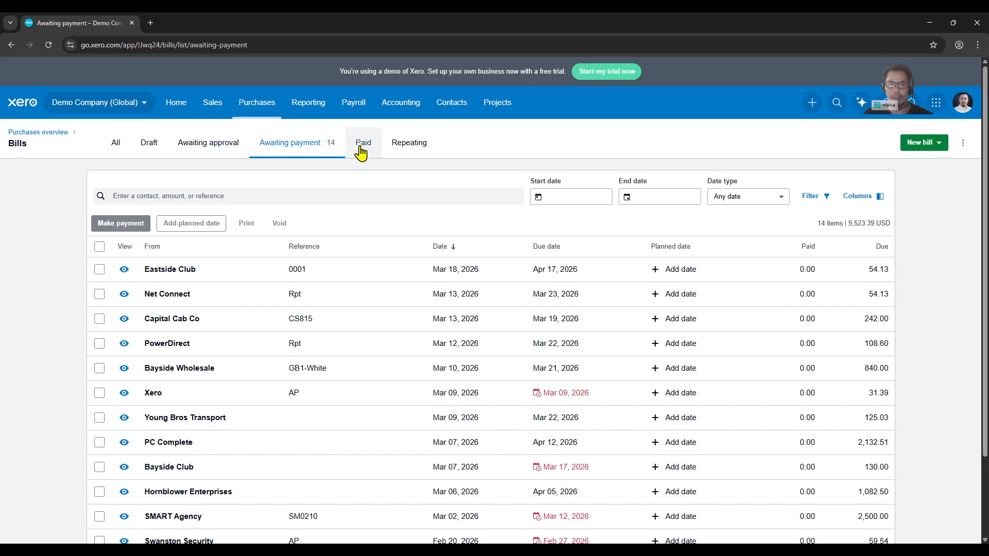
click(367, 152)
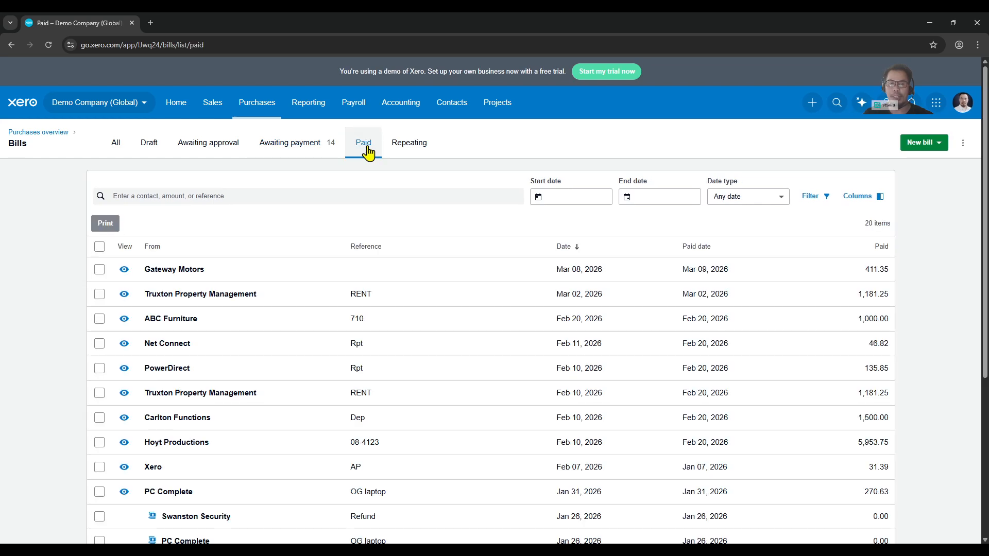
click(413, 152)
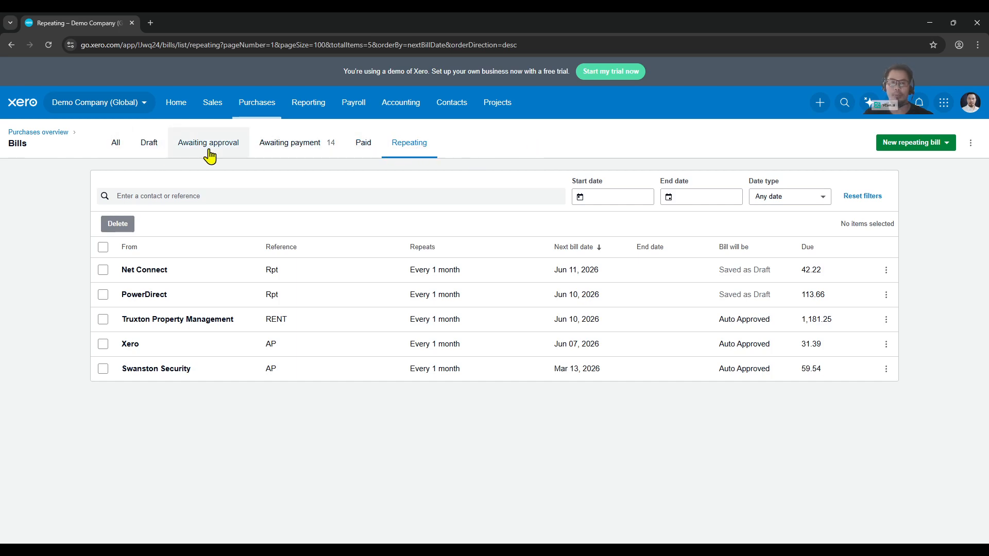
click(116, 149)
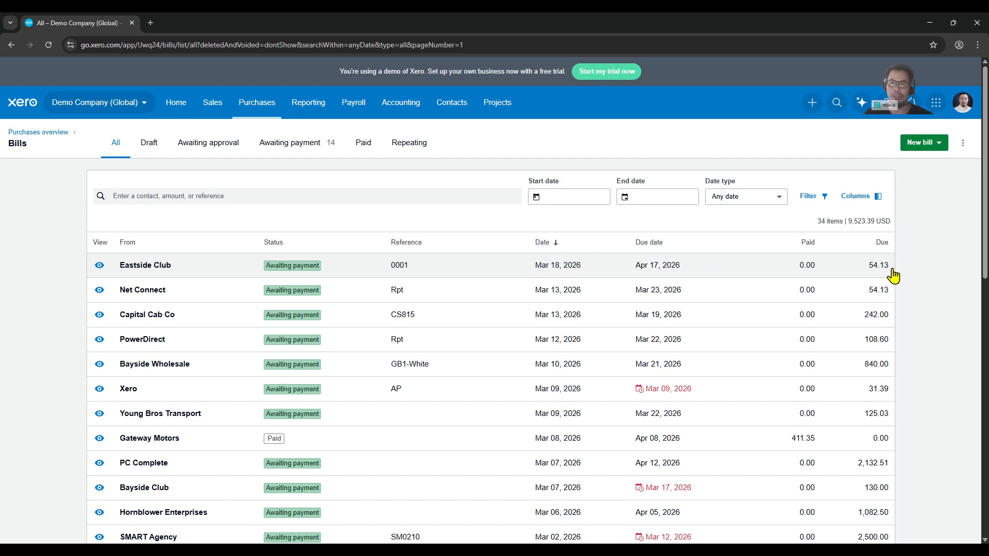
Step: Open the Eastside Club bill from the bills awaiting payment and review its reference and total
click(305, 151)
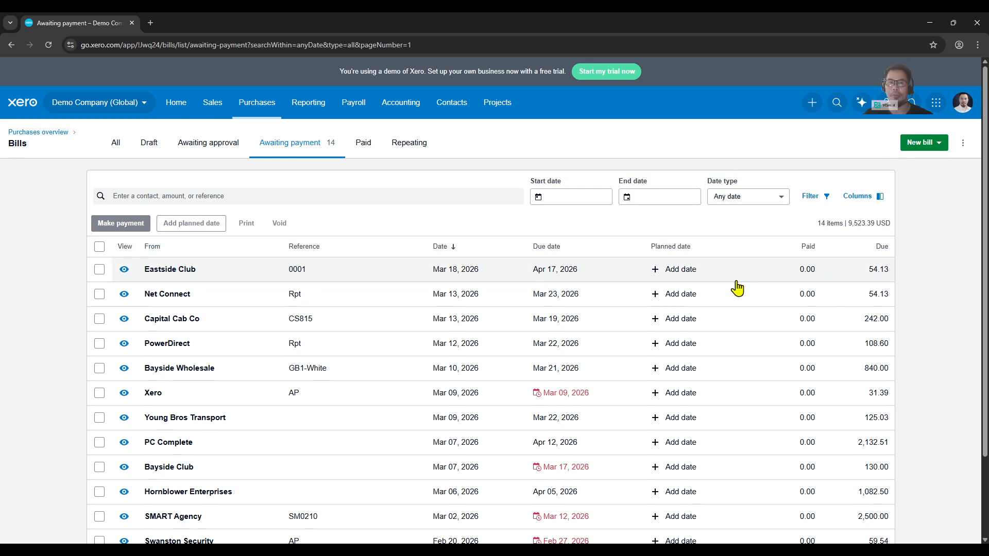
click(350, 276)
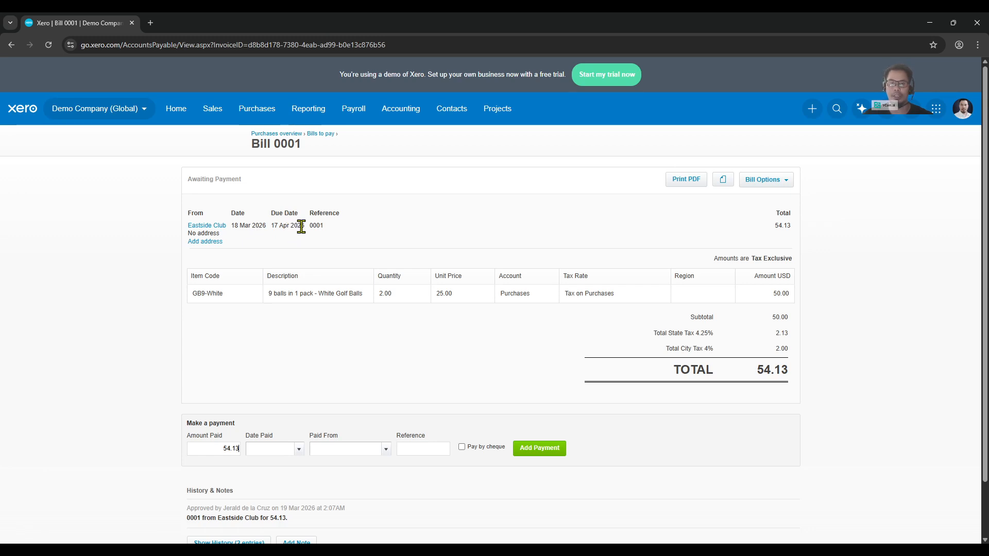
mouse_move(338, 233)
mouse_down()
mouse_move(317, 222)
mouse_move(338, 232)
mouse_move(329, 232)
mouse_up()
click(330, 232)
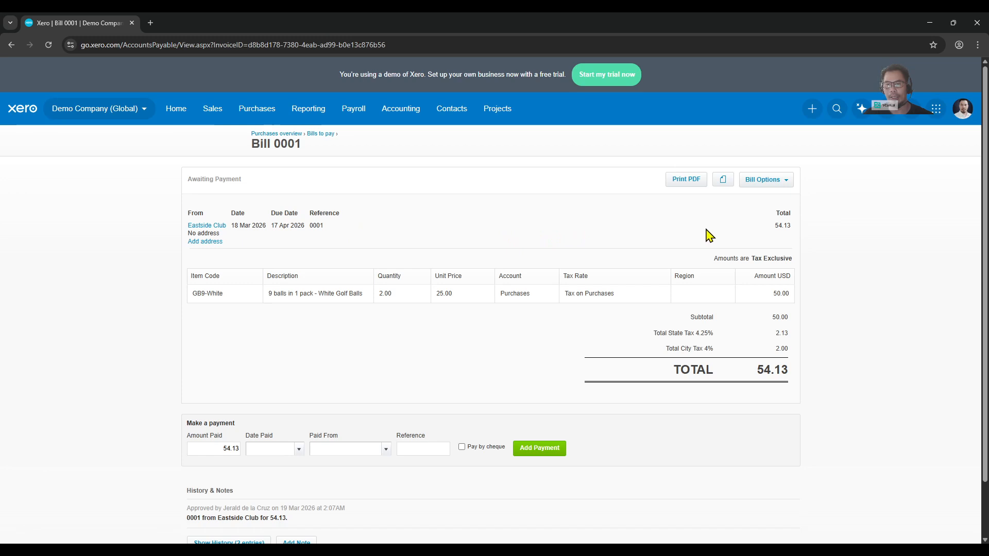
drag(773, 212, 783, 237)
click(783, 236)
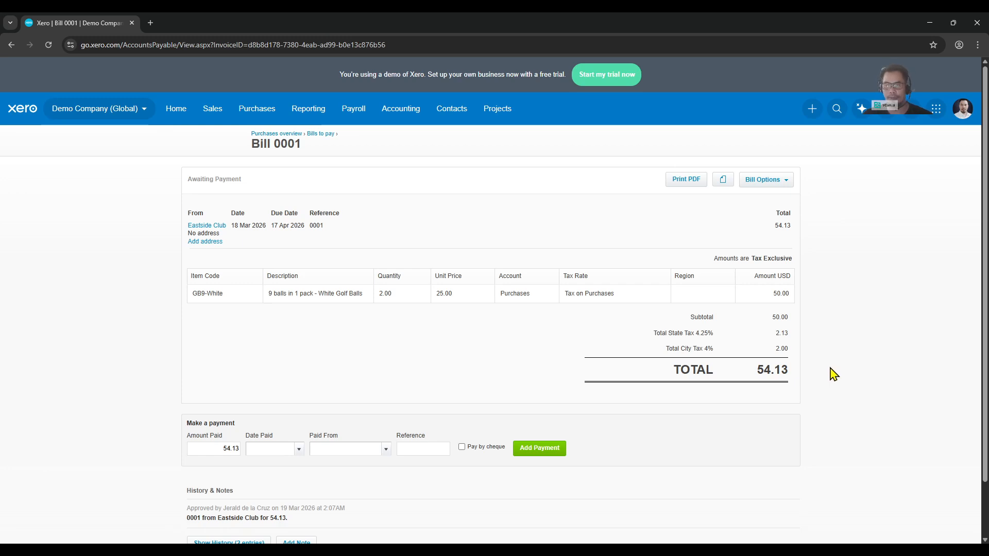
Step: Fill in the bill's payment with date 19 Mar 2026, paid from the Business Bank Account, with Pay by cheque enabled
scroll(832, 375, down, 2)
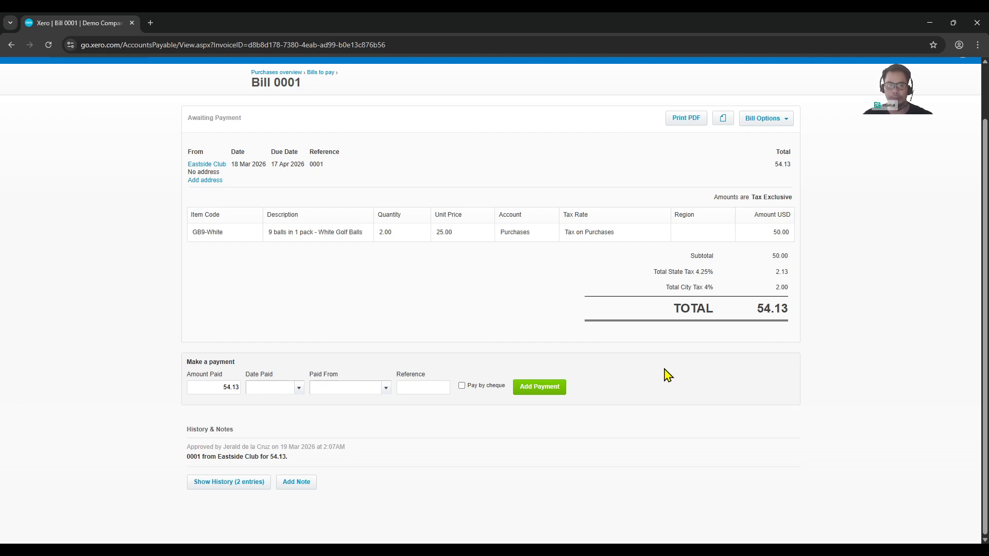
click(299, 388)
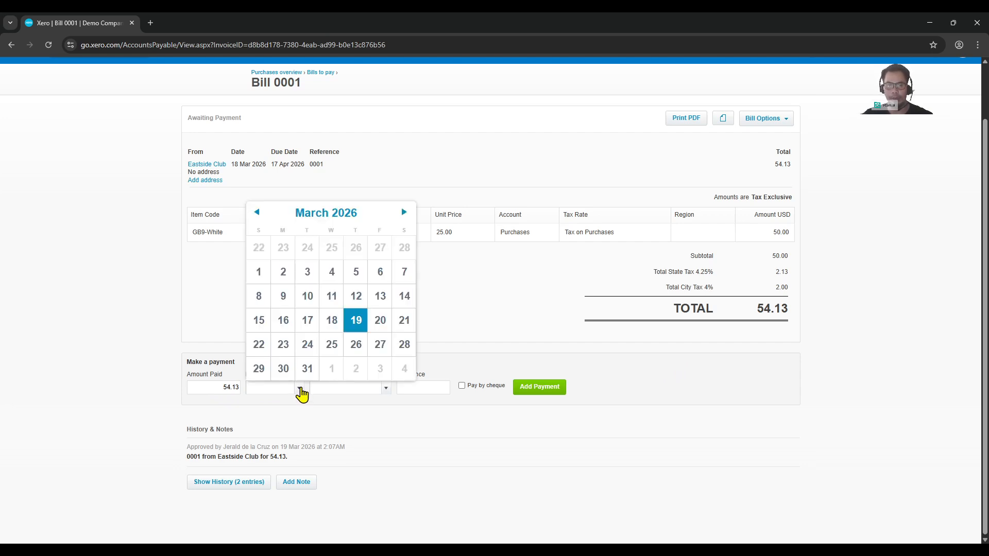
click(358, 327)
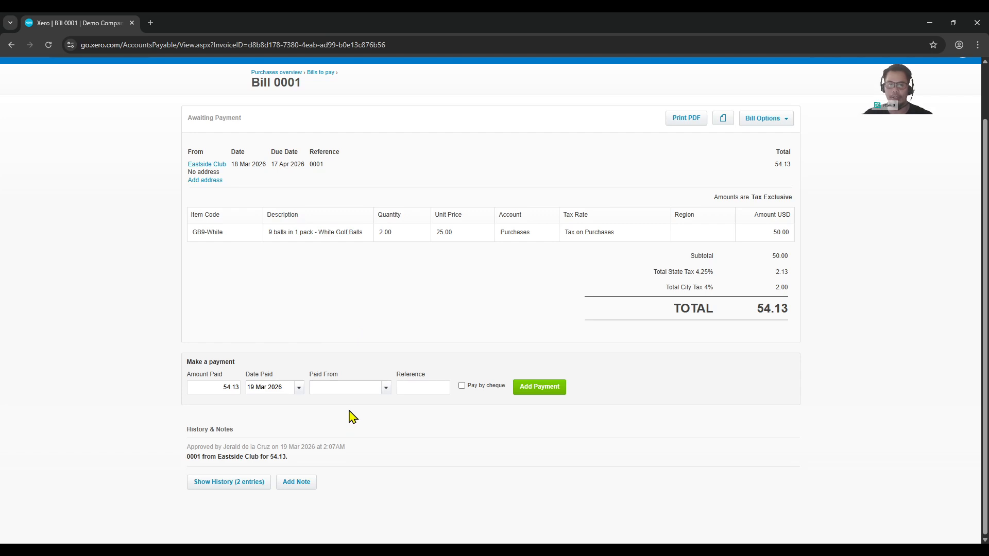
click(386, 390)
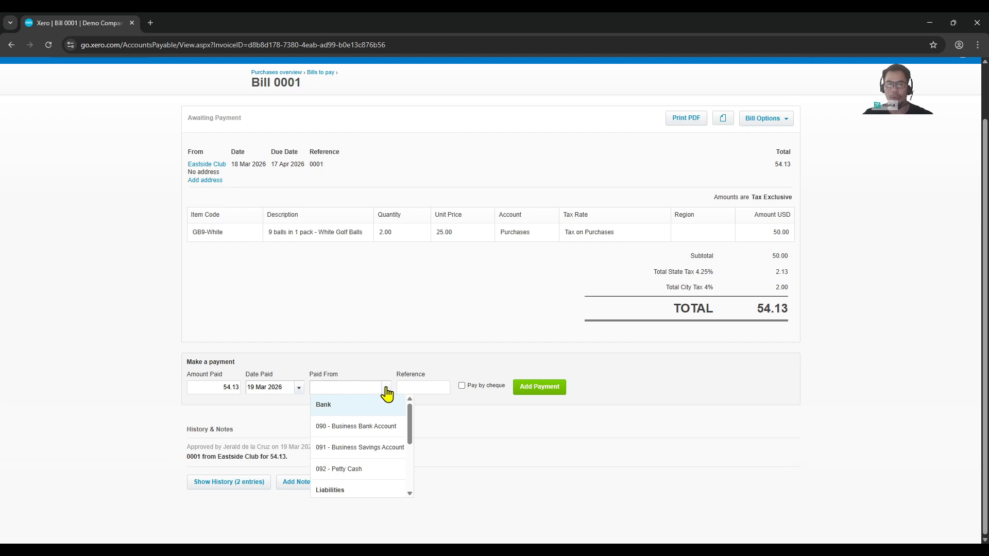
mouse_move(411, 427)
mouse_down()
mouse_move(409, 466)
mouse_move(411, 425)
mouse_up()
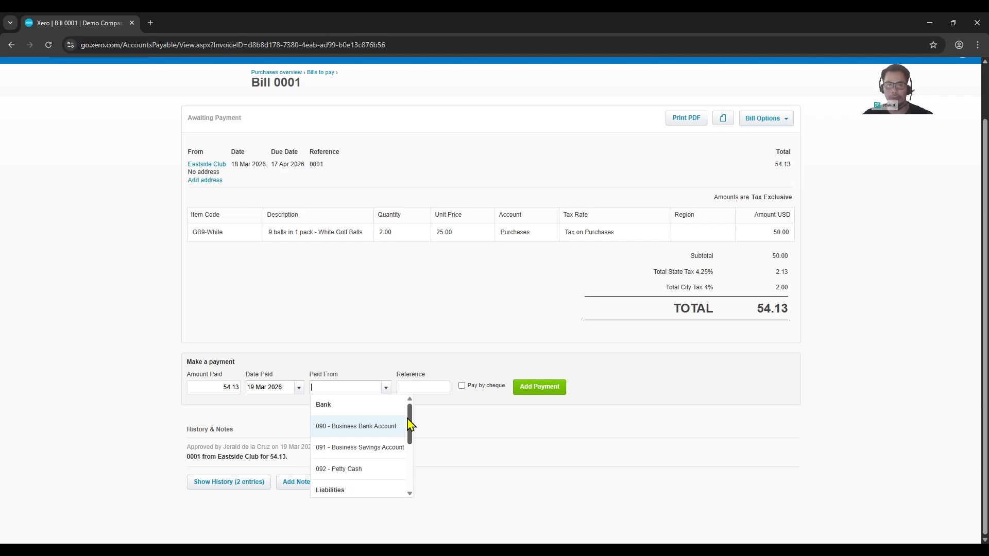
click(386, 434)
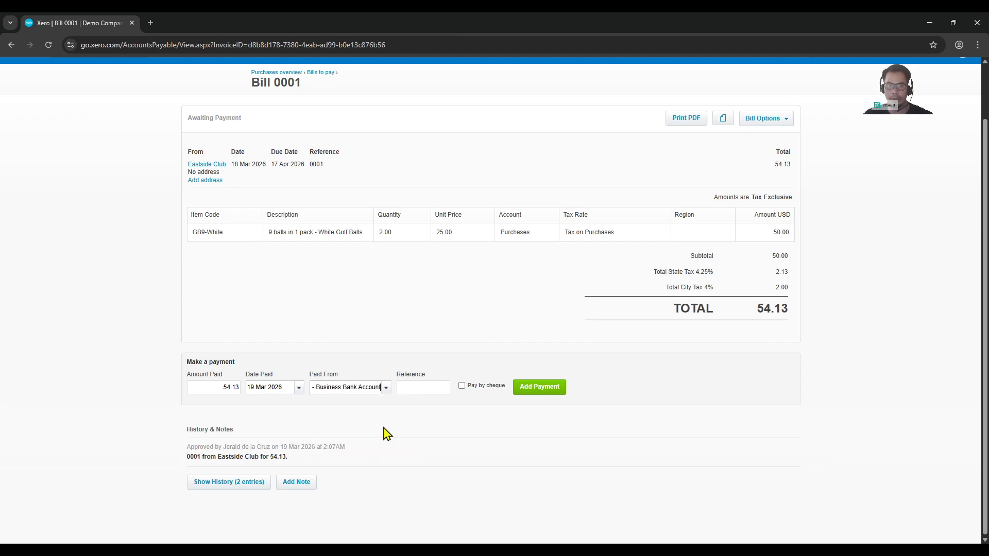
click(479, 347)
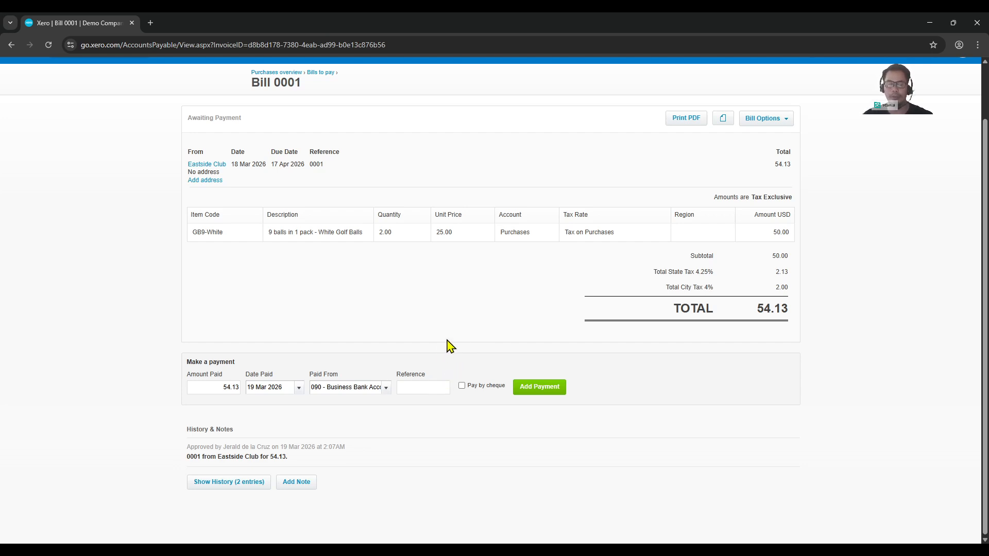
click(424, 388)
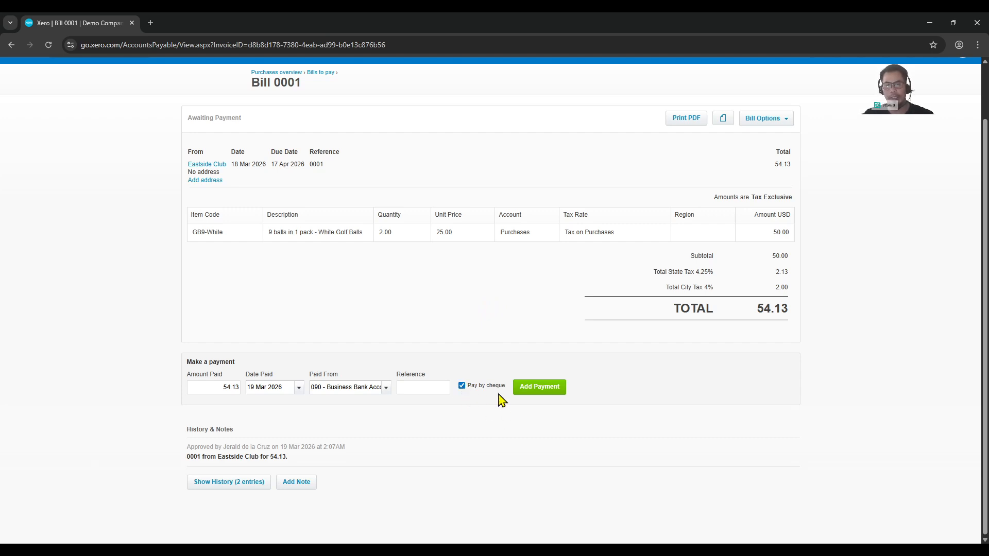
Step: Add the payment, save the cheque to Eastside Club with its prefilled details and no memo, and view the Paid bills
click(543, 391)
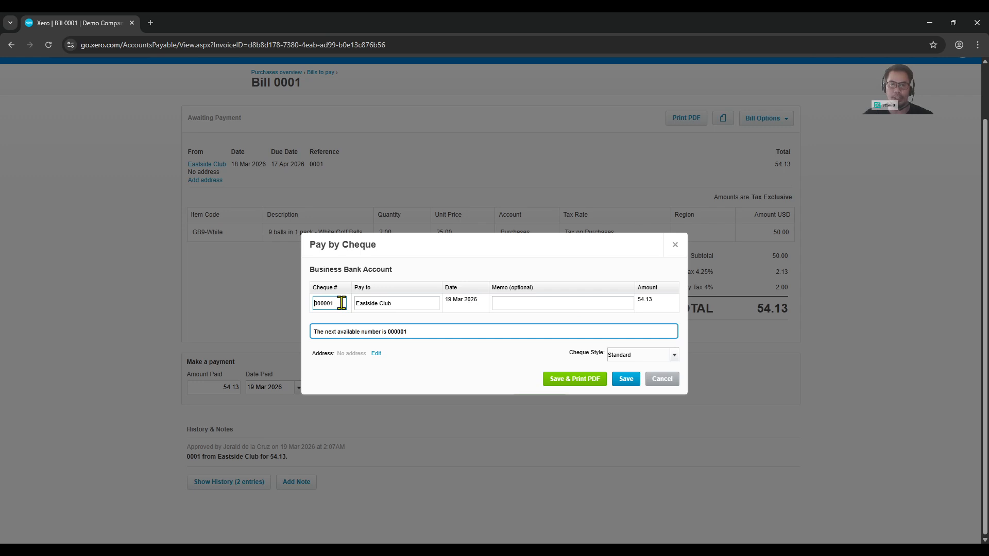
drag(341, 303, 310, 306)
click(414, 302)
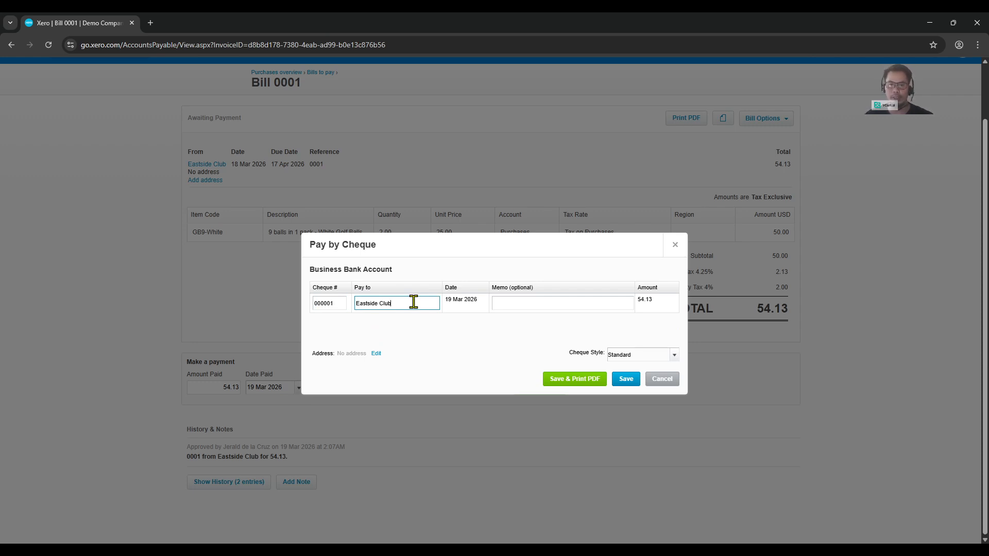
key(Tab)
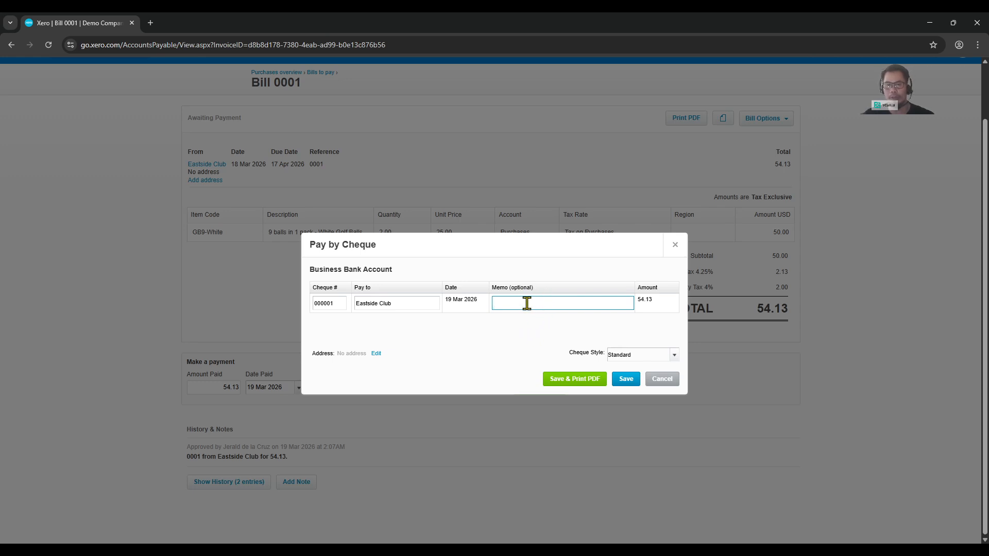
click(659, 309)
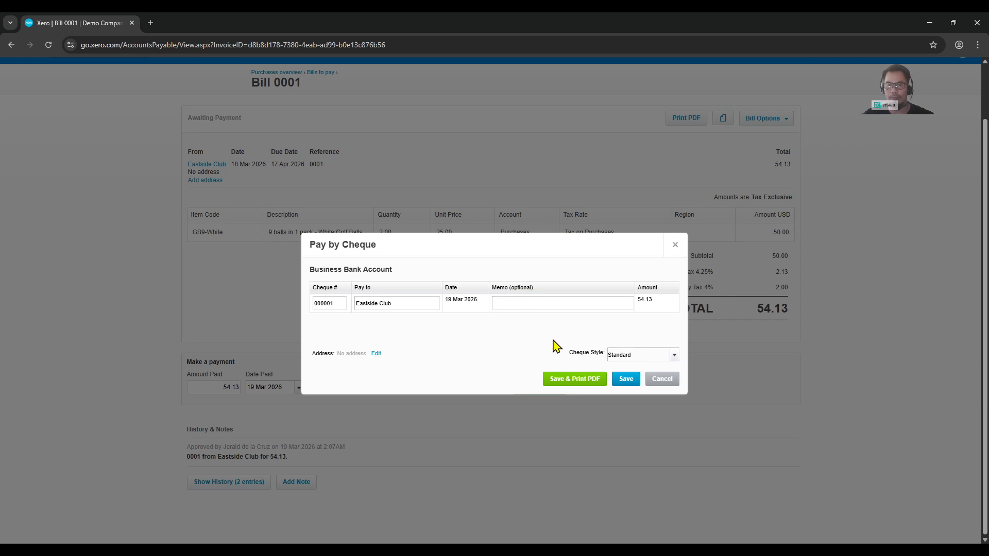
click(627, 385)
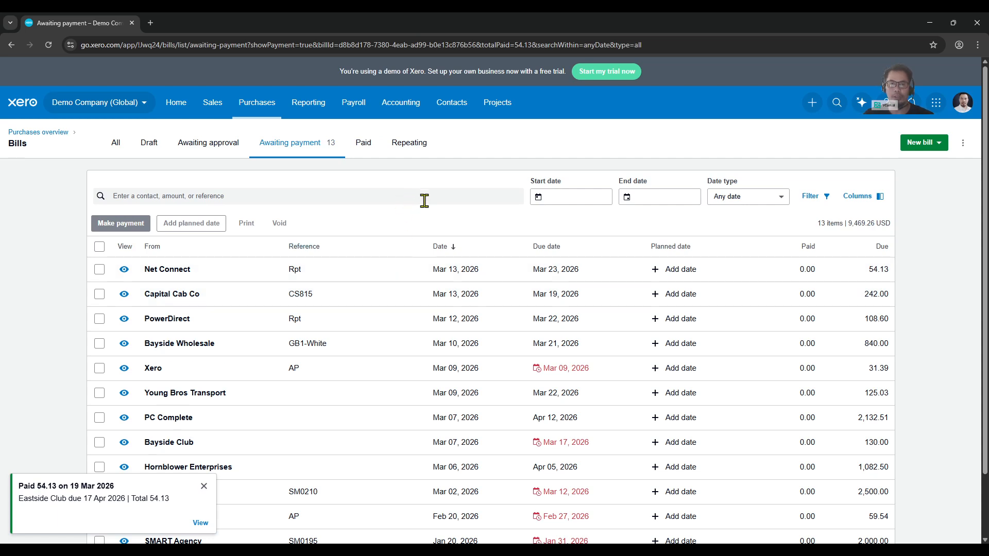
click(365, 147)
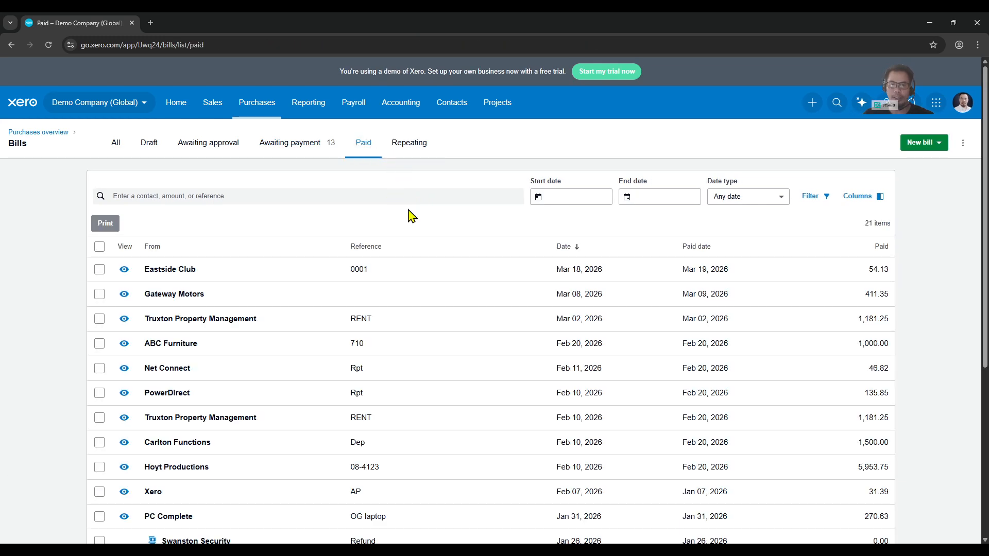